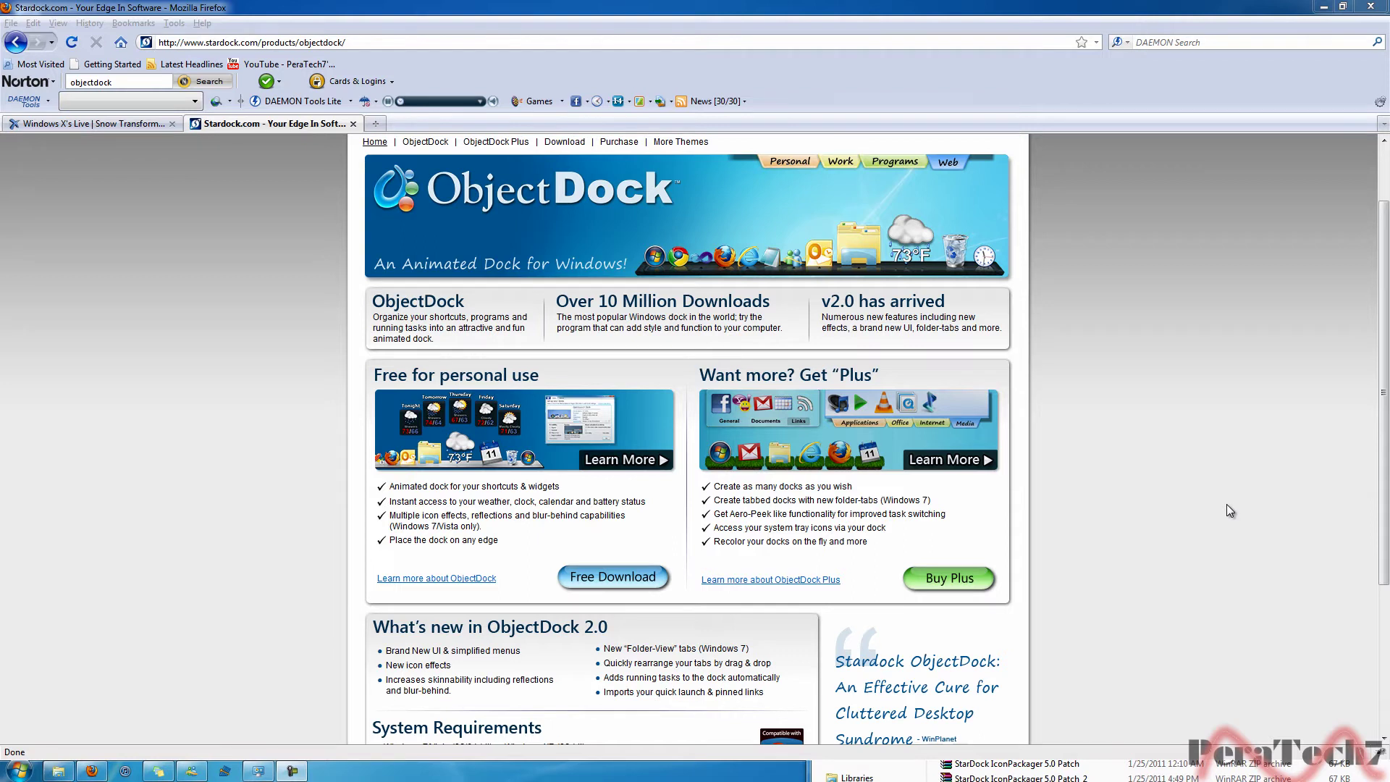
# Step: Browse the Snow Transformation Pack page in Firefox
pyautogui.click(58, 125)
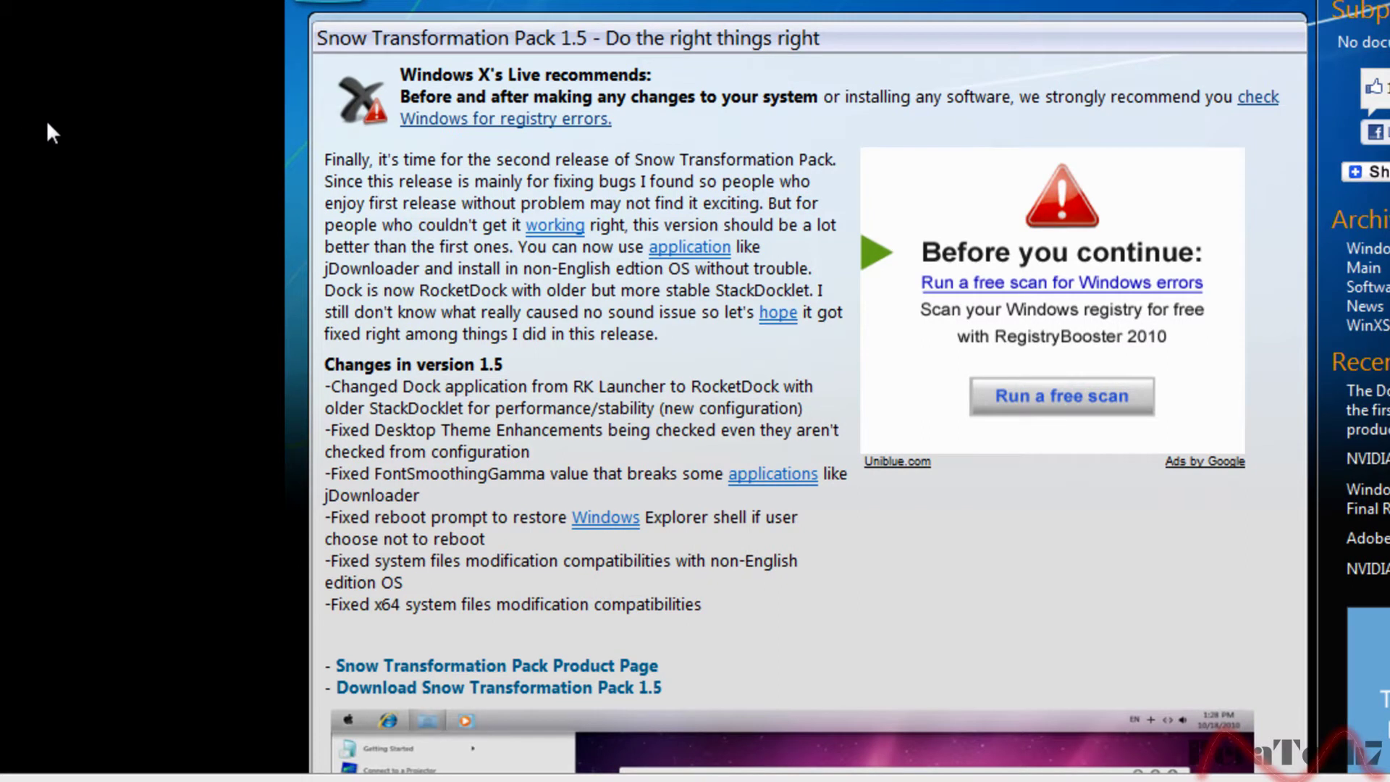
pyautogui.scroll(-3, 95, 281)
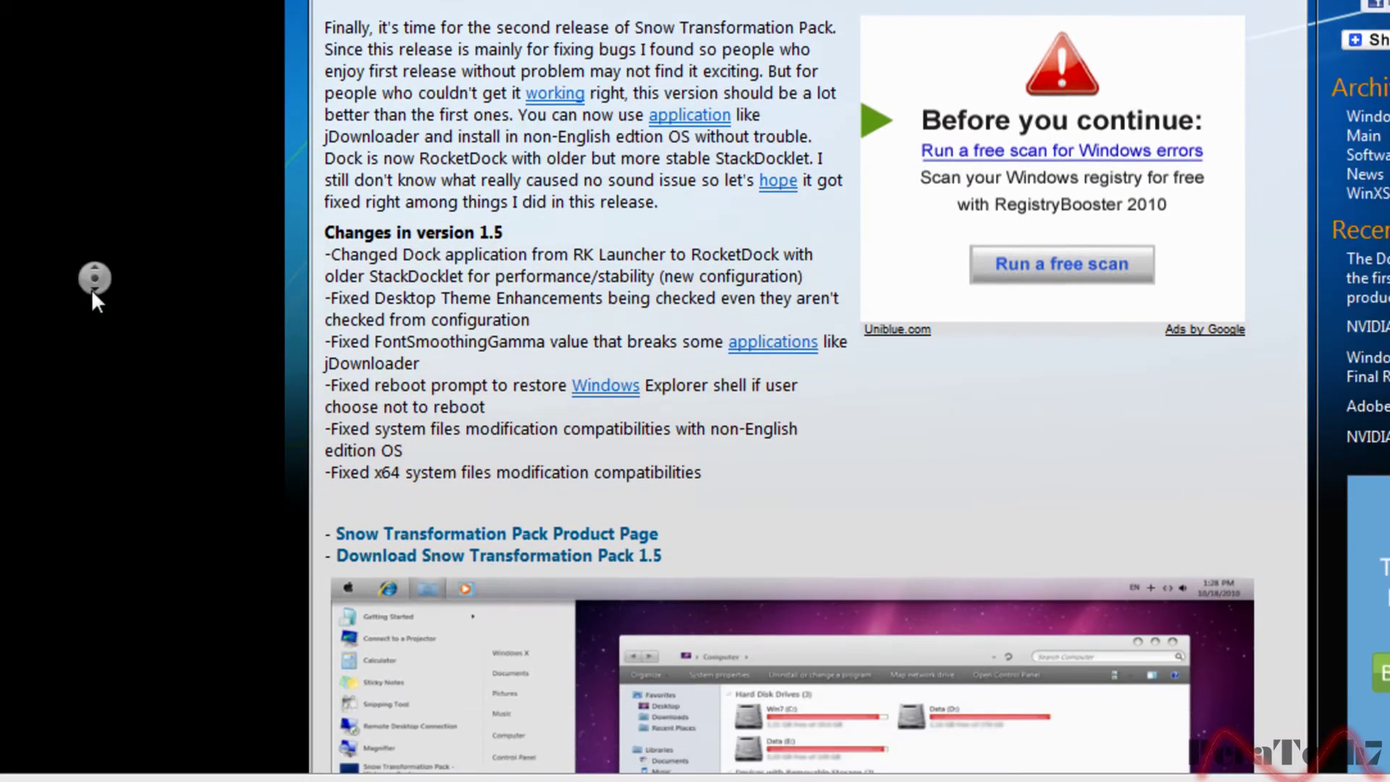
pyautogui.middleClick(92, 292)
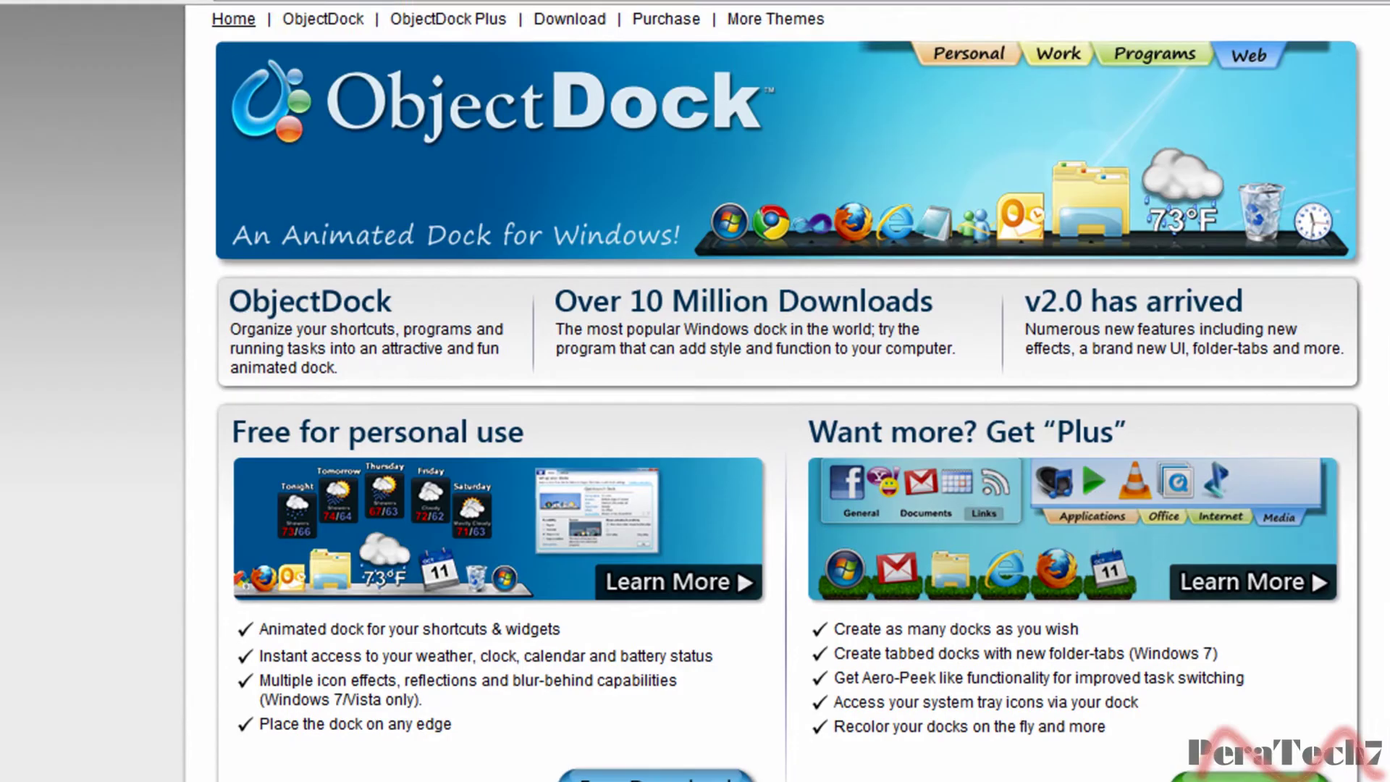
pyautogui.scroll(4, 262, 558)
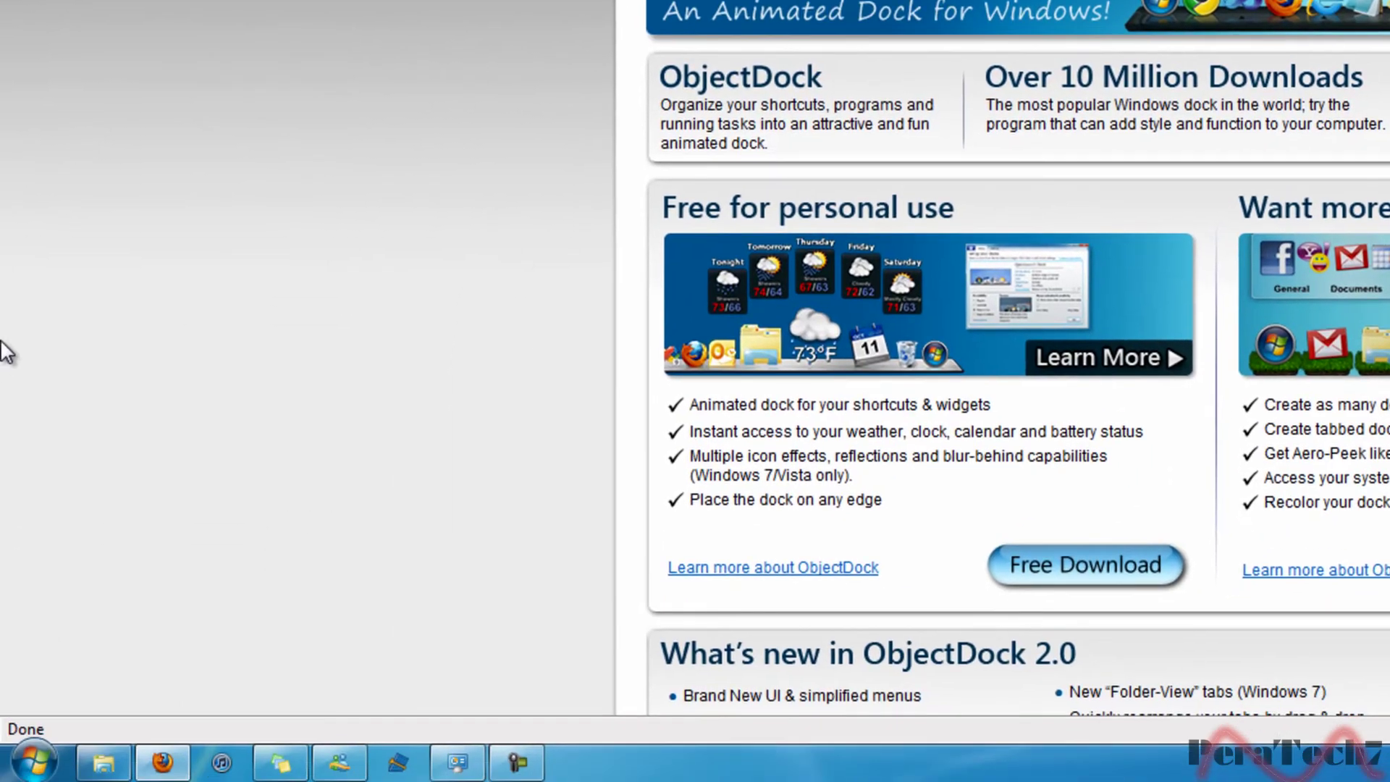
# Step: Set User Account Control to Never notify via the Control Panel search for 'account control'
pyautogui.click(29, 764)
pyautogui.click(368, 491)
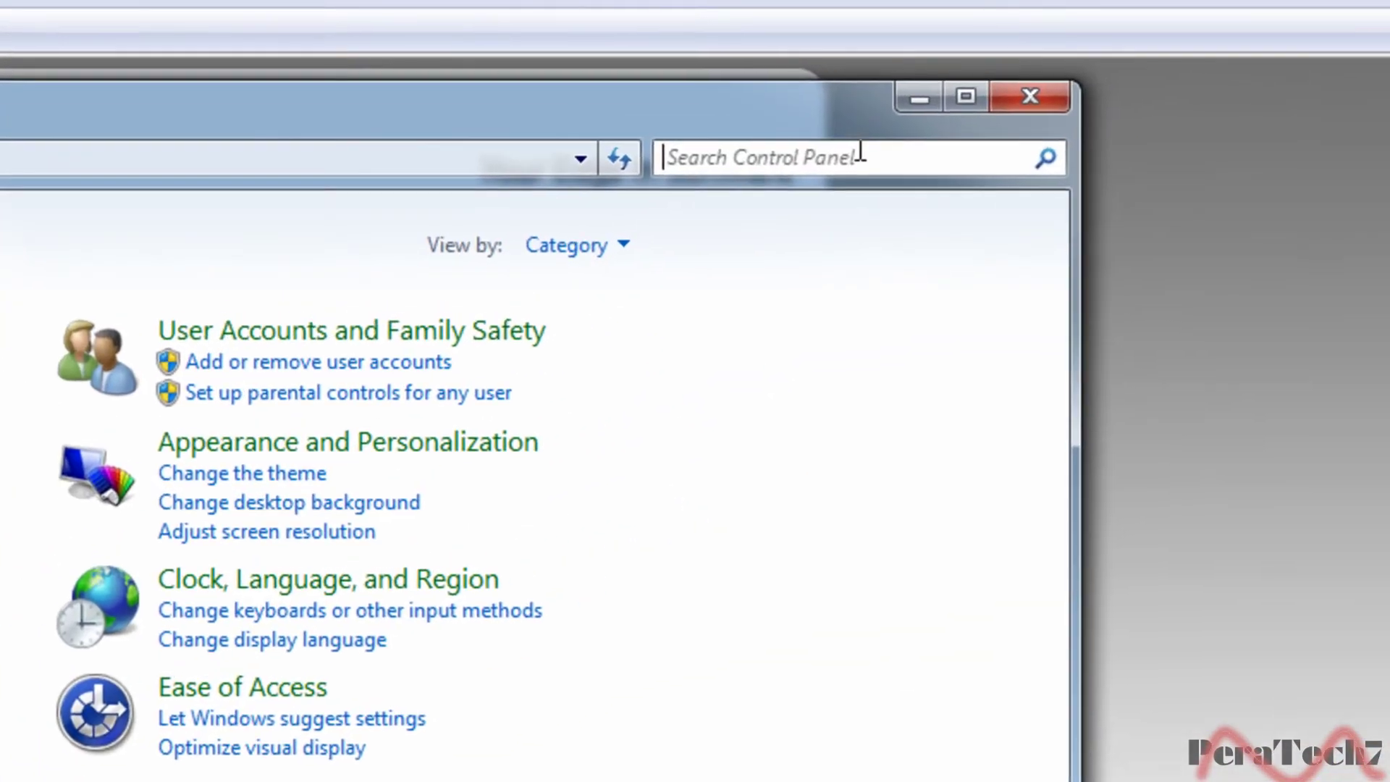
pyautogui.click(853, 152)
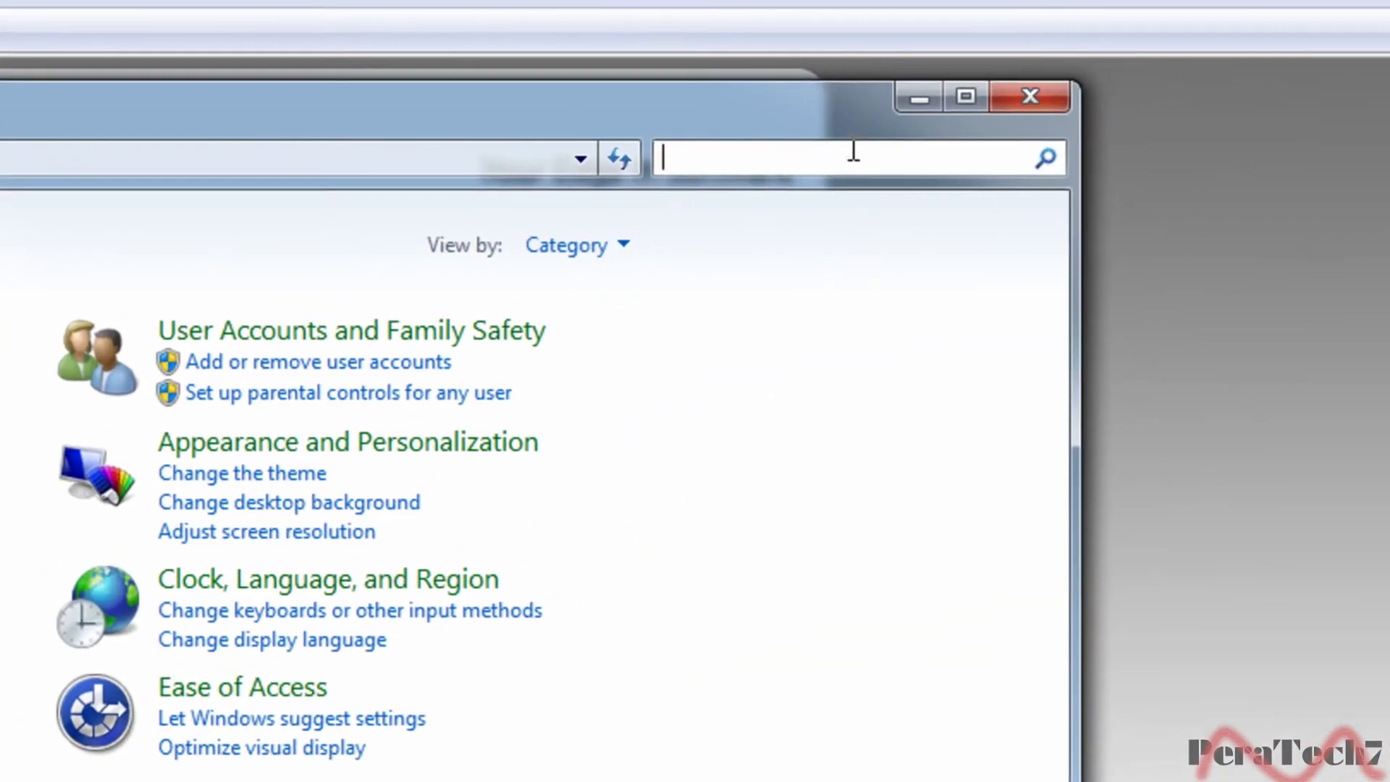
pyautogui.write('account ')
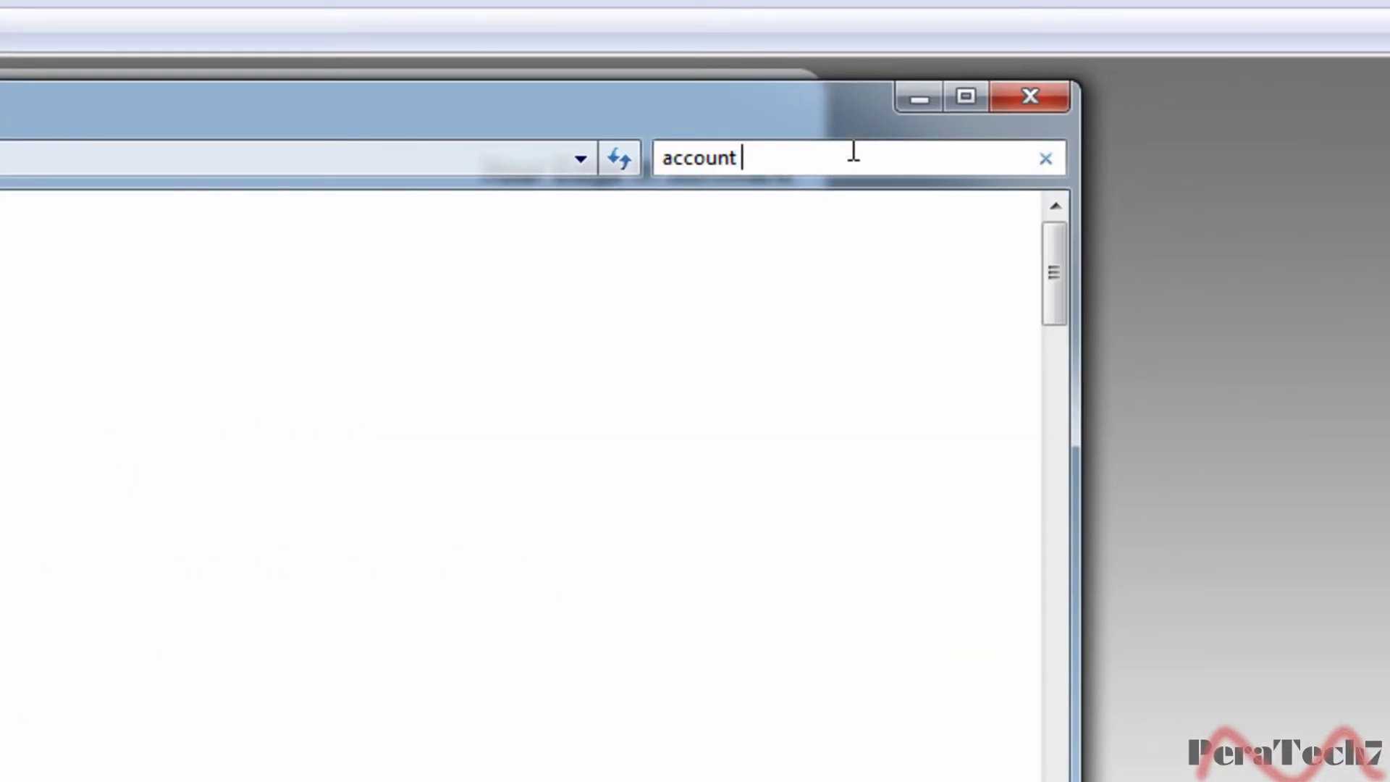
pyautogui.write('control')
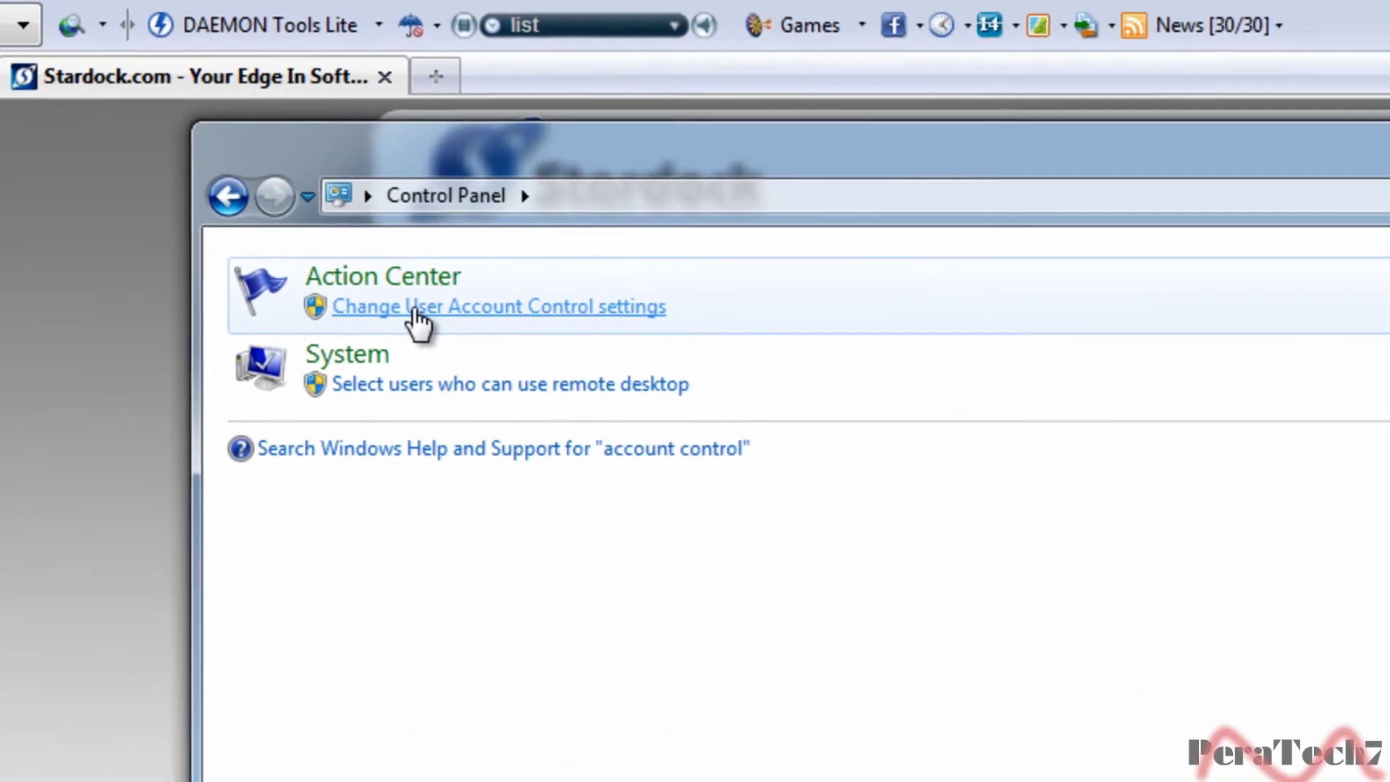
pyautogui.click(499, 360)
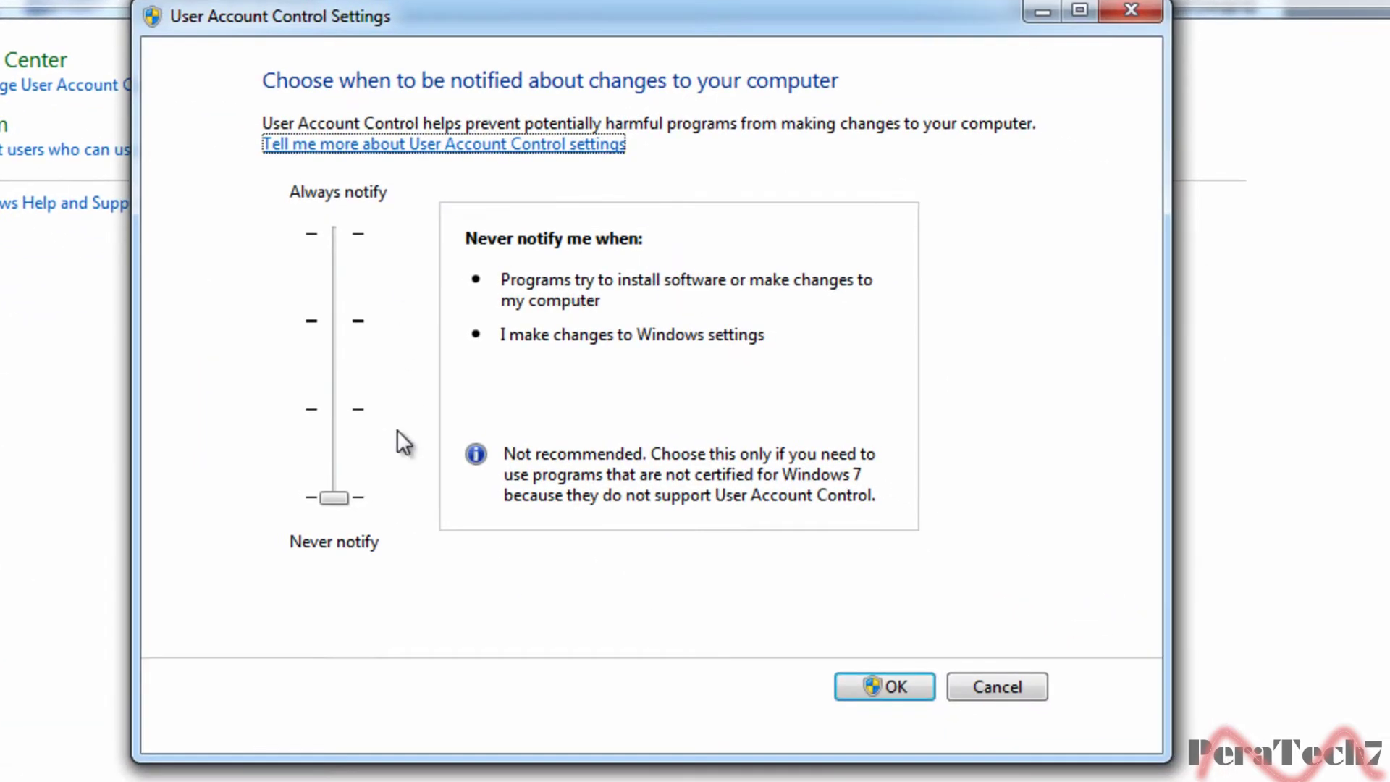
pyautogui.moveTo(336, 493)
pyautogui.mouseDown()
pyautogui.moveTo(359, 223)
pyautogui.moveTo(358, 514)
pyautogui.moveTo(317, 249)
pyautogui.moveTo(366, 495)
pyautogui.moveTo(337, 453)
pyautogui.mouseUp()
pyautogui.moveTo(343, 506)
pyautogui.mouseDown()
pyautogui.moveTo(337, 313)
pyautogui.moveTo(319, 550)
pyautogui.mouseUp()
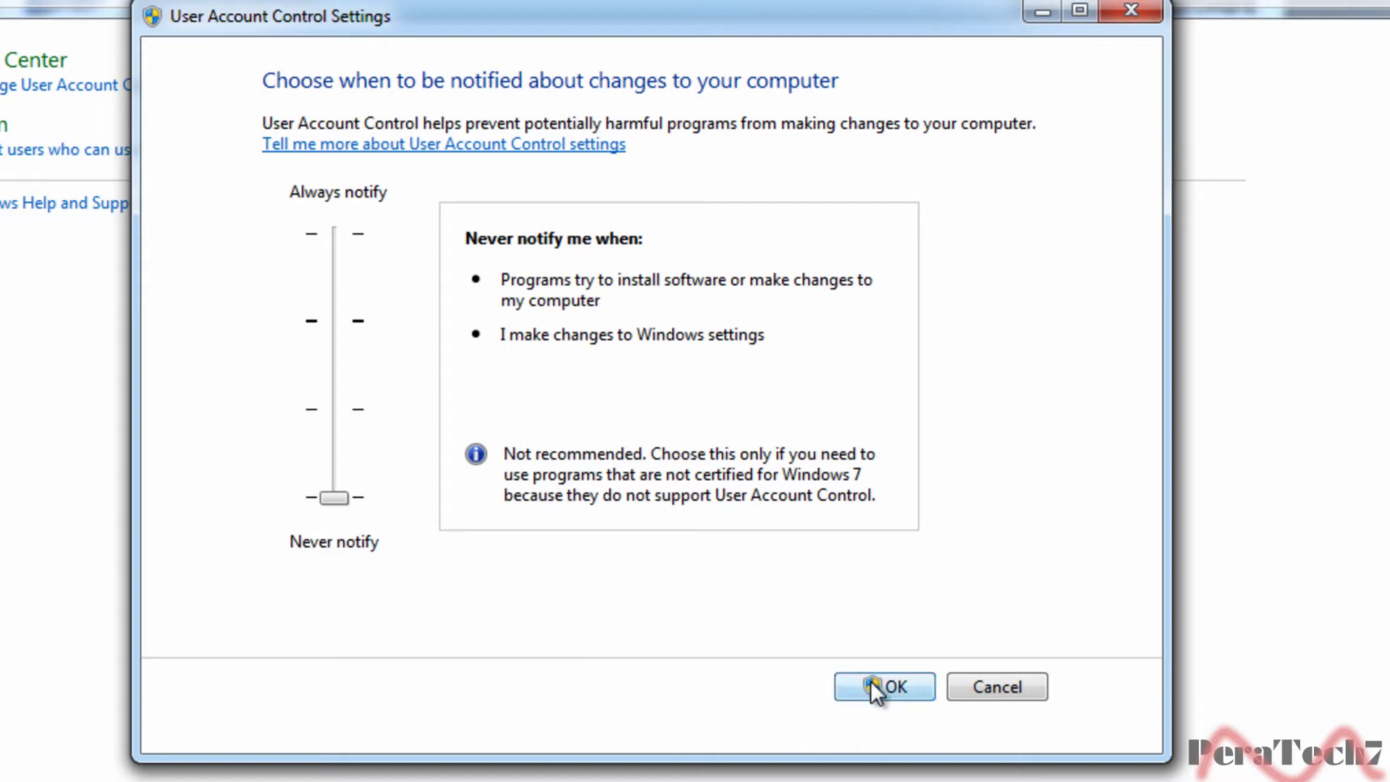
pyautogui.click(990, 687)
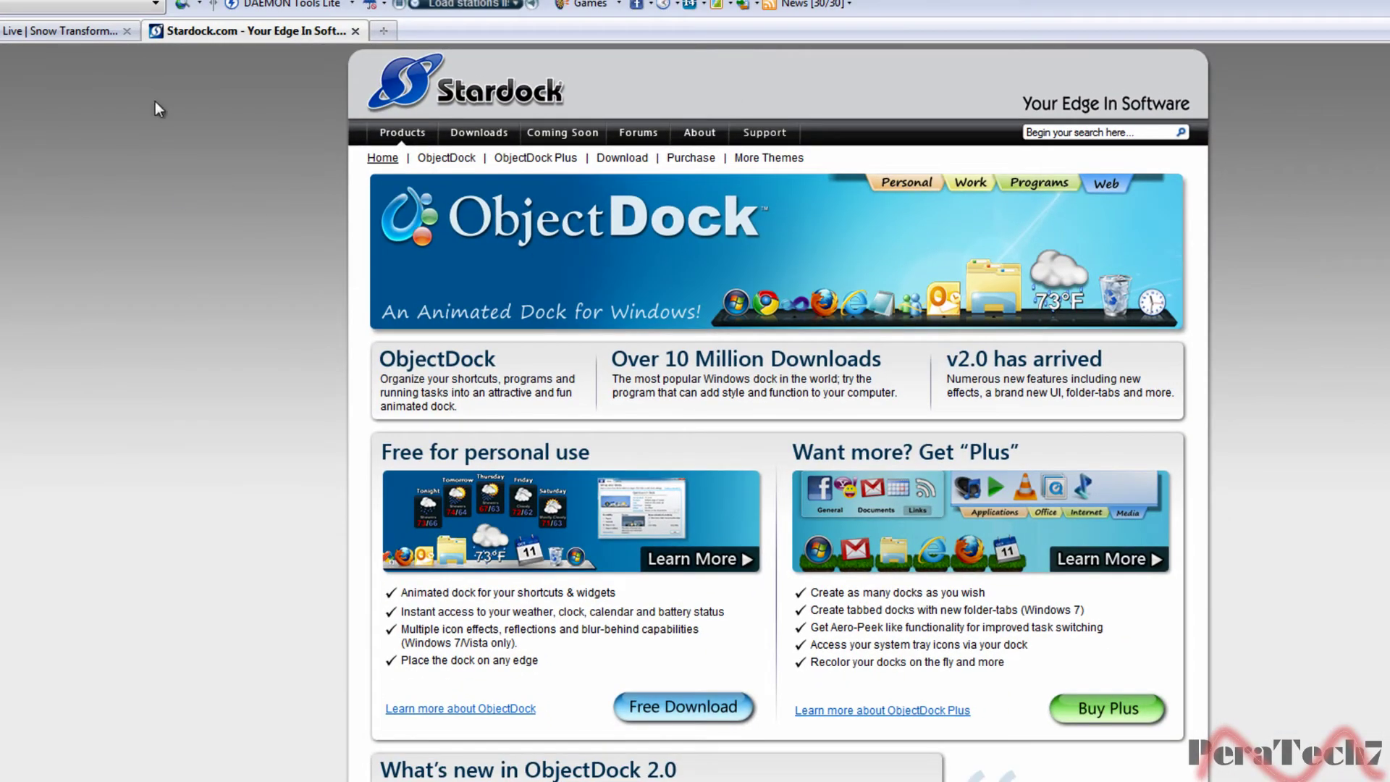
# Step: Switch back to the Snow Transformation Pack tab in Firefox
pyautogui.click(65, 30)
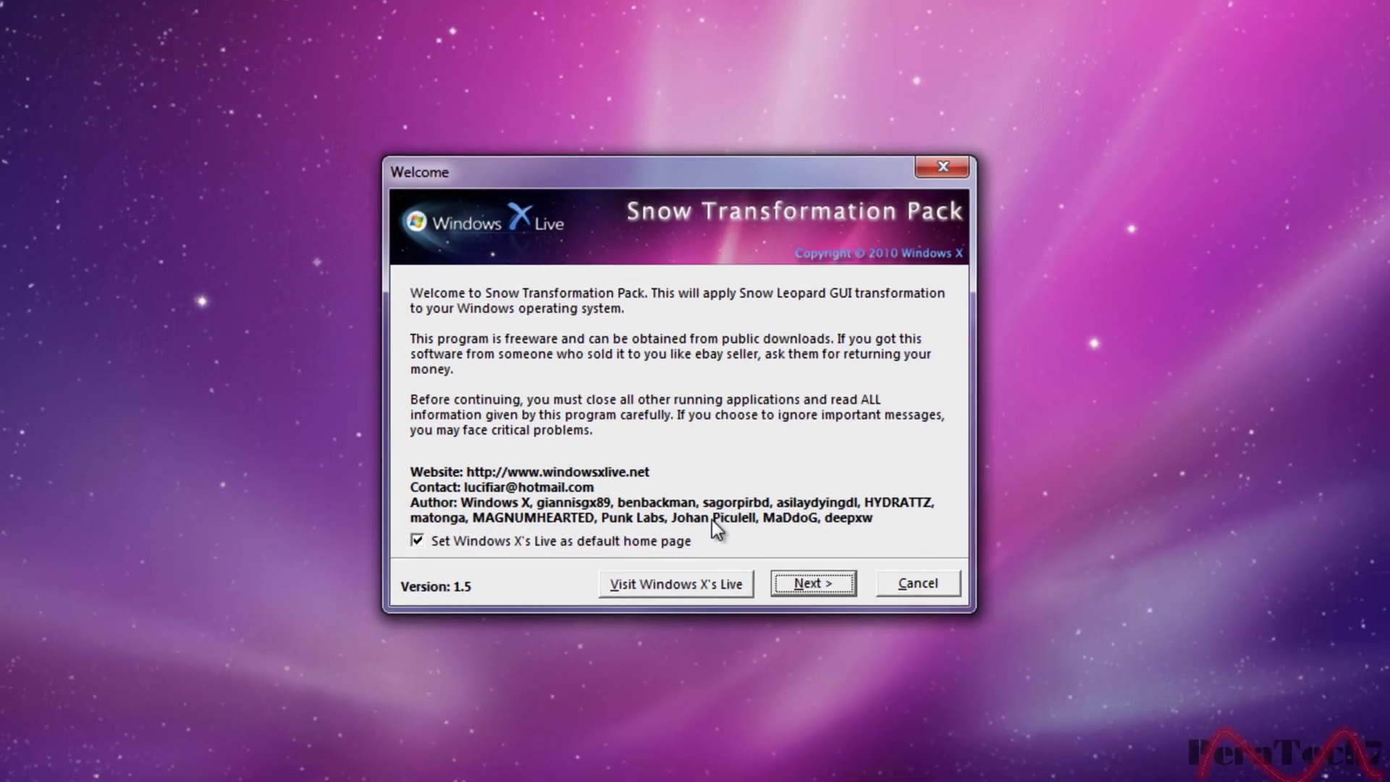
# Step: Get past the installer's welcome page and accept the licence agreement
pyautogui.click(828, 593)
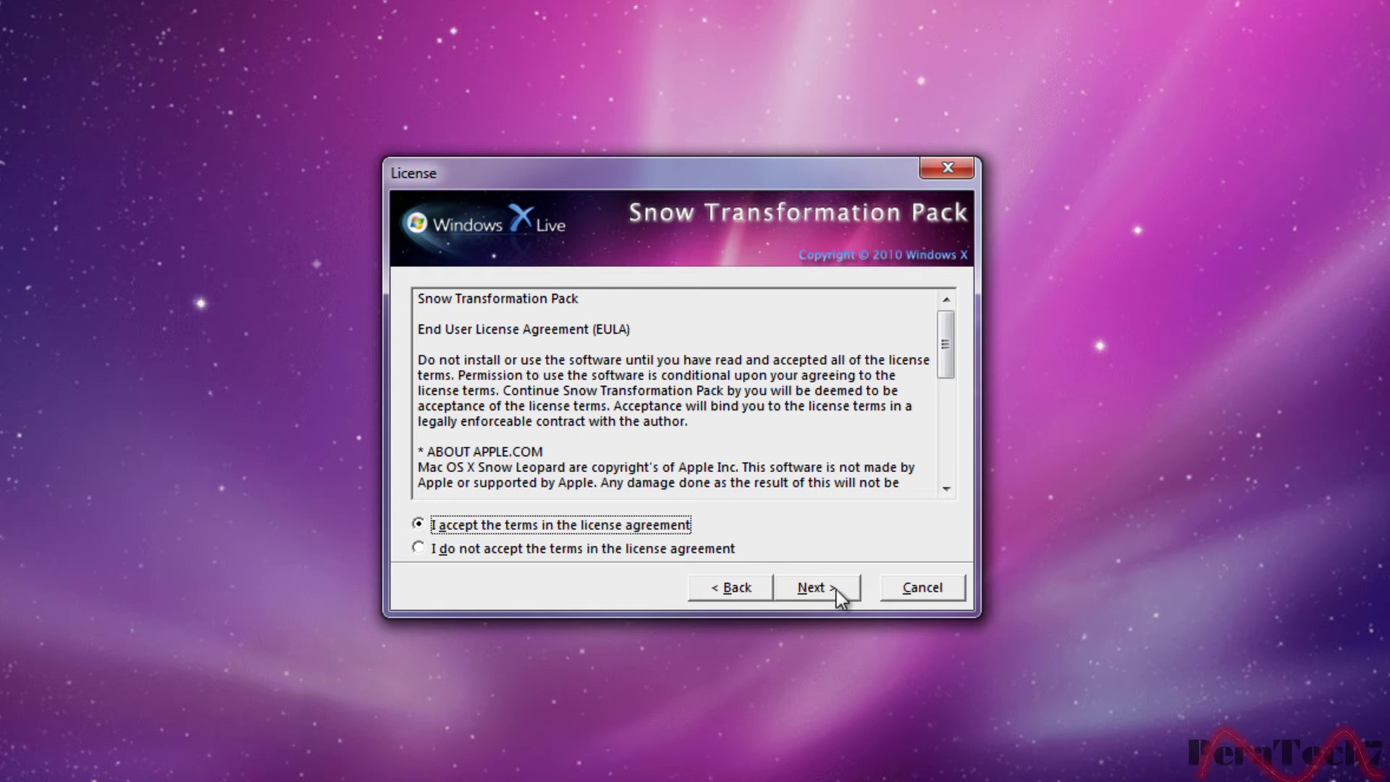
pyautogui.moveTo(946, 352)
pyautogui.mouseDown()
pyautogui.moveTo(925, 445)
pyautogui.moveTo(838, 580)
pyautogui.mouseUp()
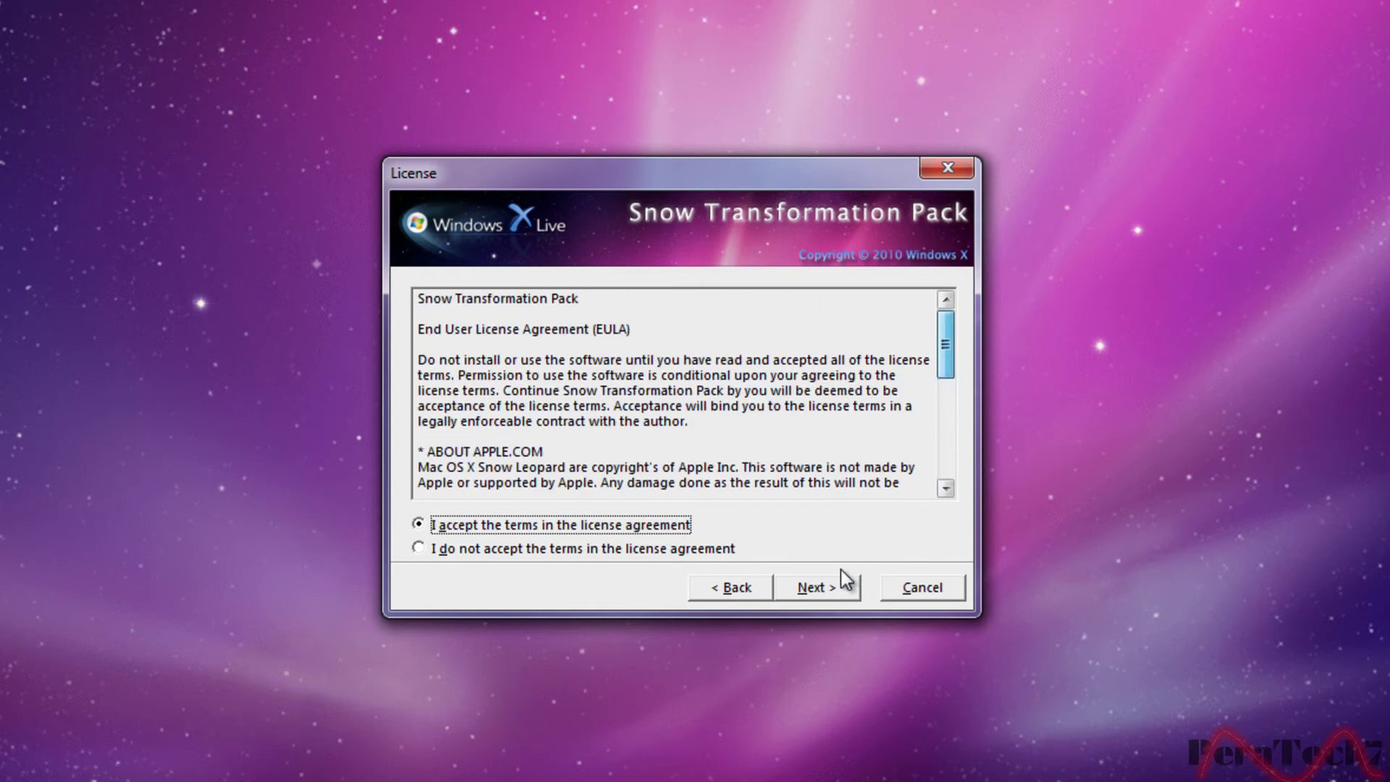
pyautogui.click(836, 580)
pyautogui.click(814, 584)
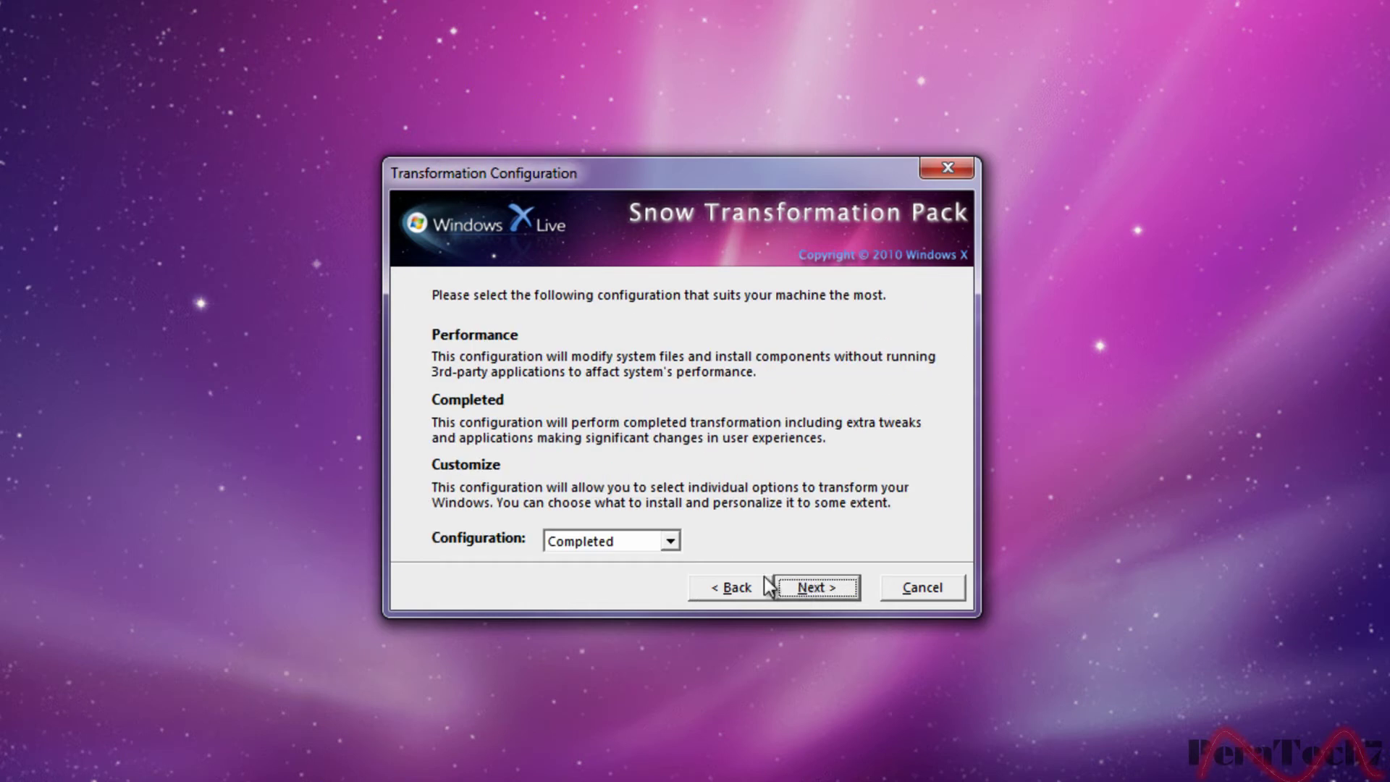
# Step: Keep the Completed configuration and start the transformation
pyautogui.click(663, 543)
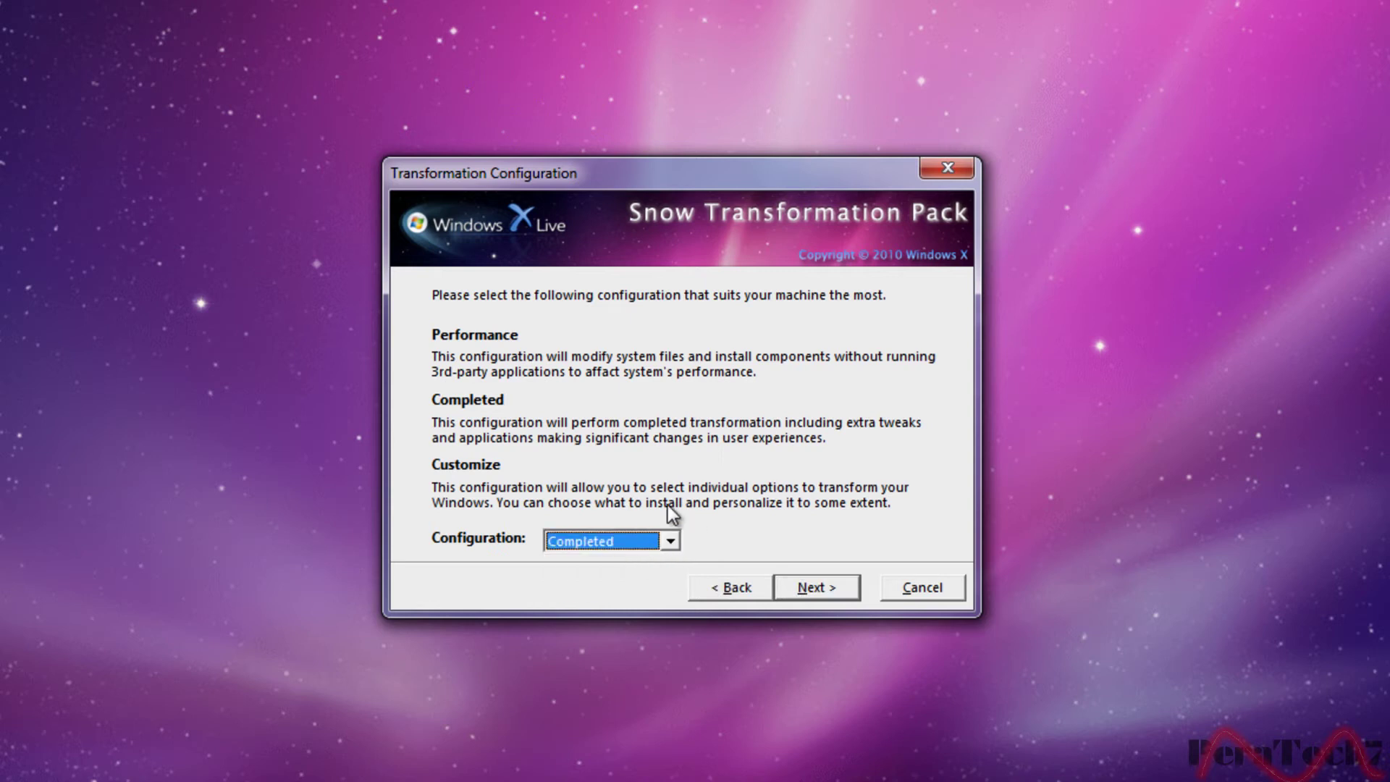
pyautogui.click(663, 539)
pyautogui.click(662, 540)
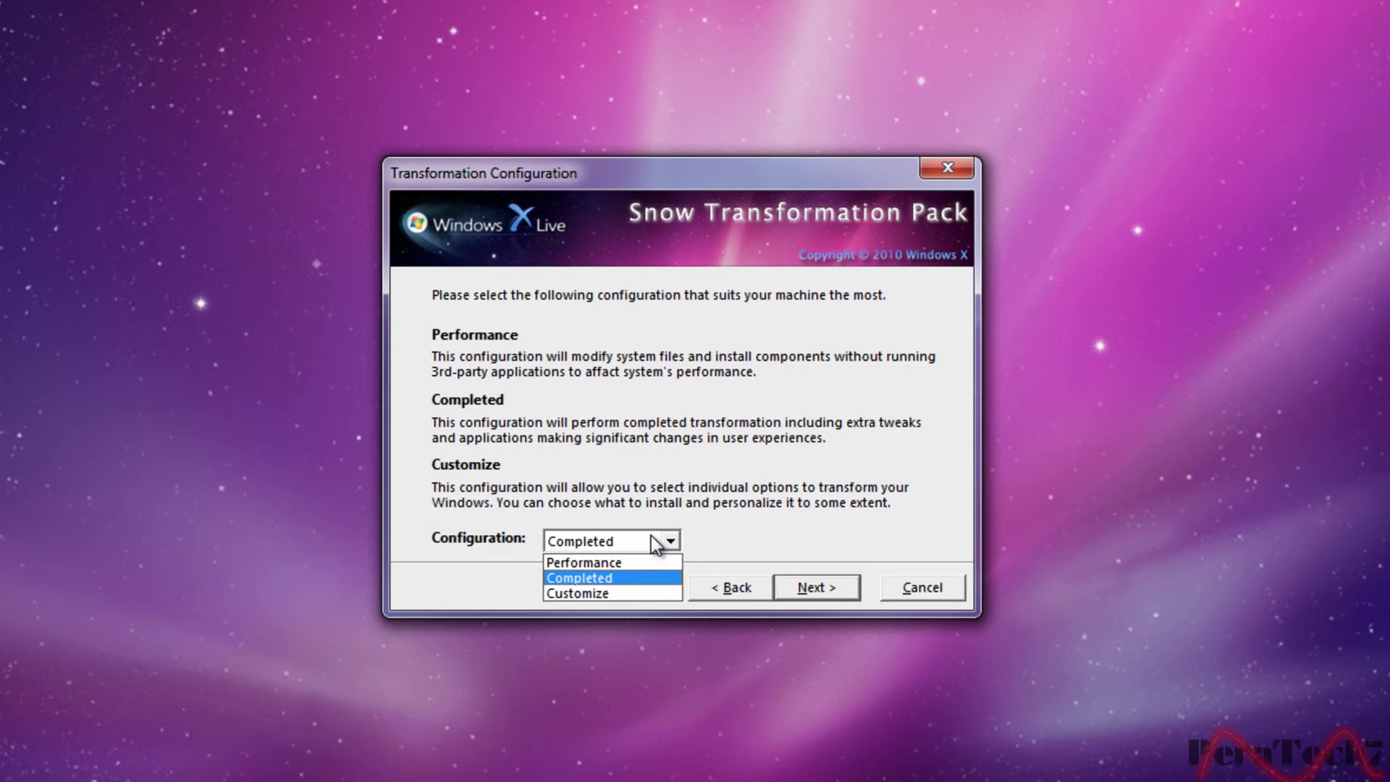
pyautogui.click(621, 578)
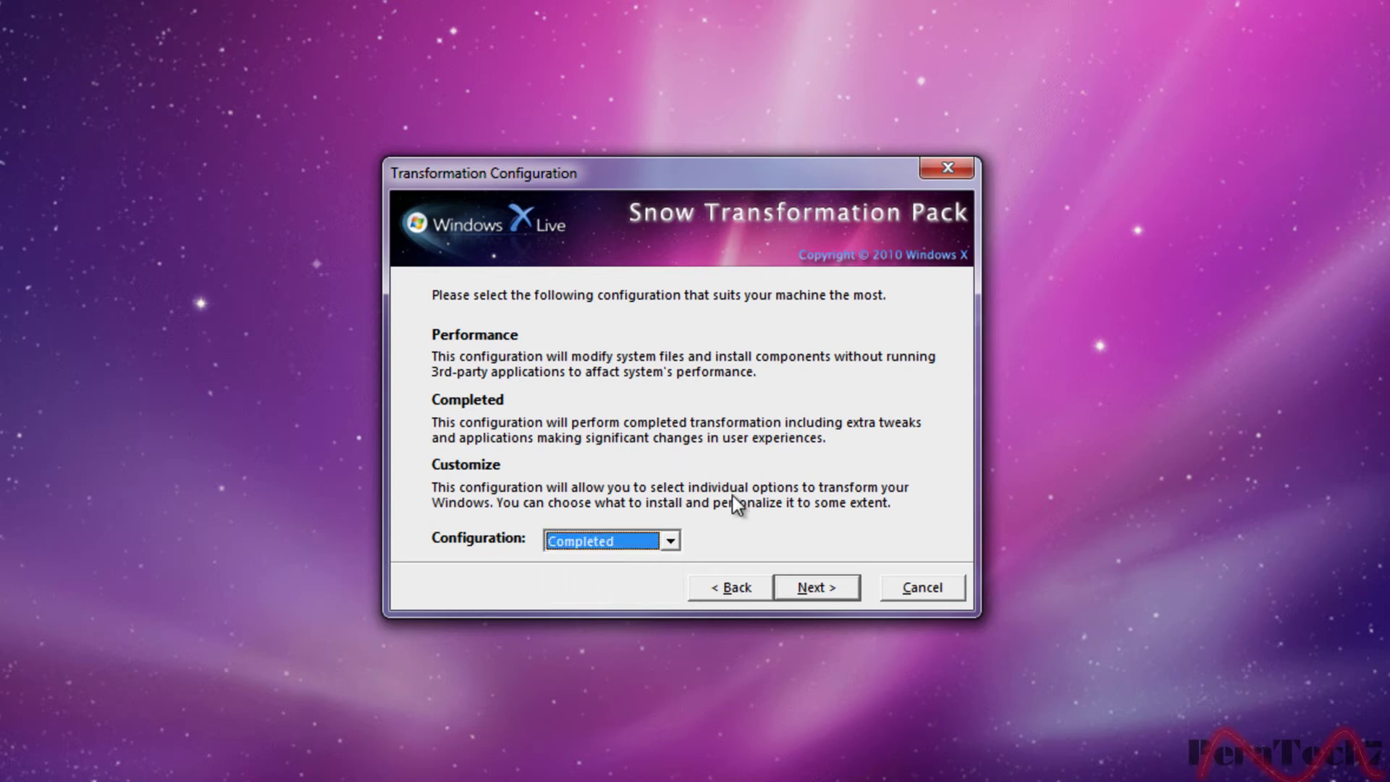
pyautogui.click(806, 591)
pyautogui.click(806, 591)
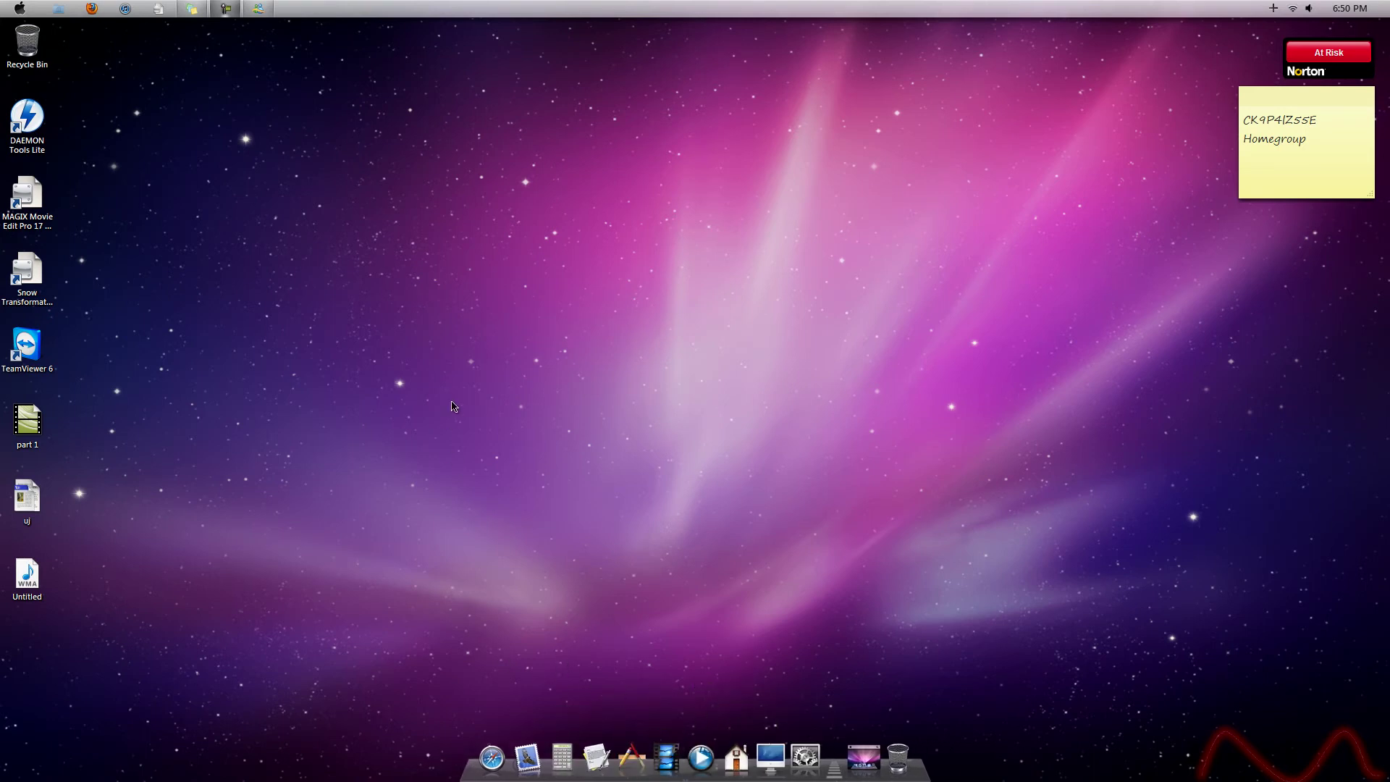
# Step: Drag a selection box across the transformed Mac-style desktop
pyautogui.moveTo(441, 372)
pyautogui.mouseDown()
pyautogui.moveTo(634, 500)
pyautogui.moveTo(582, 540)
pyautogui.mouseUp()
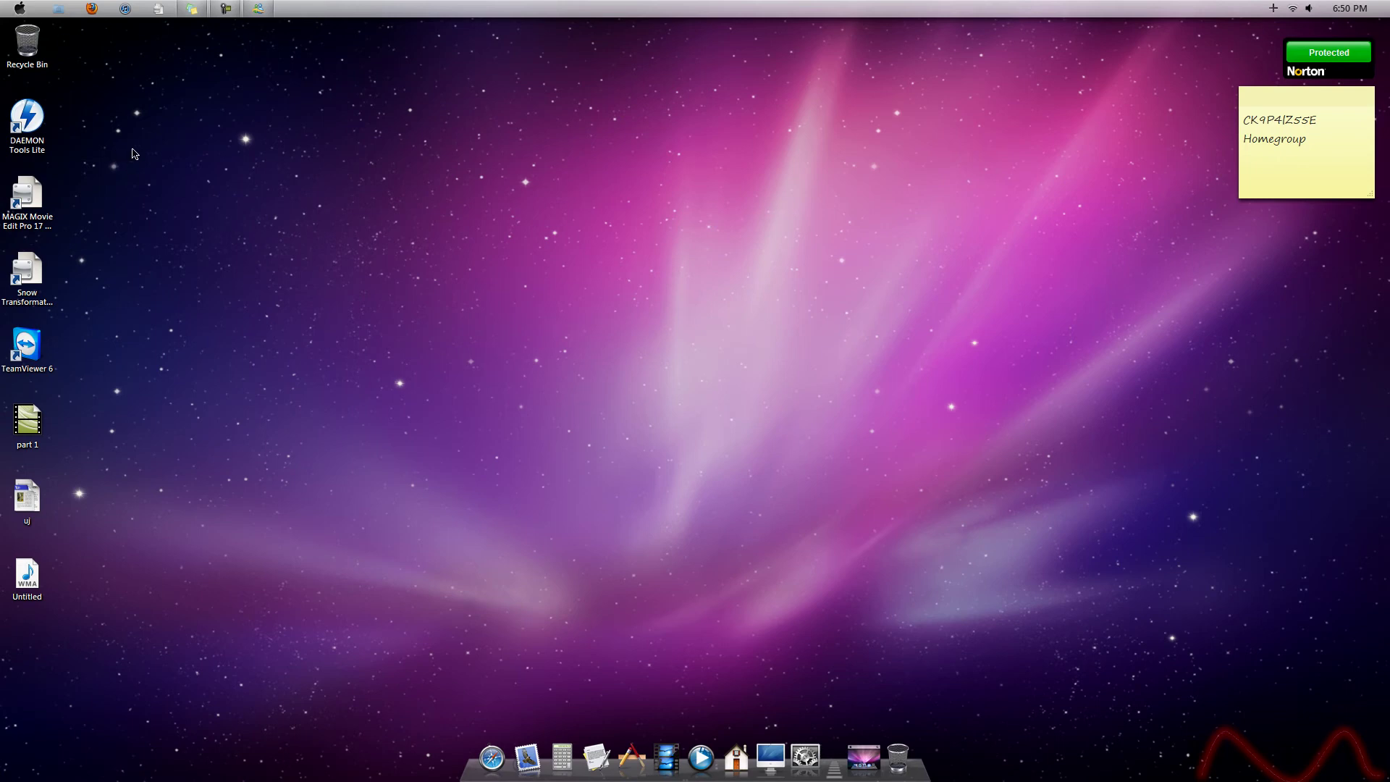
# Step: Launch WindowBlinds from All Programs > Stardock
pyautogui.click(4, 6)
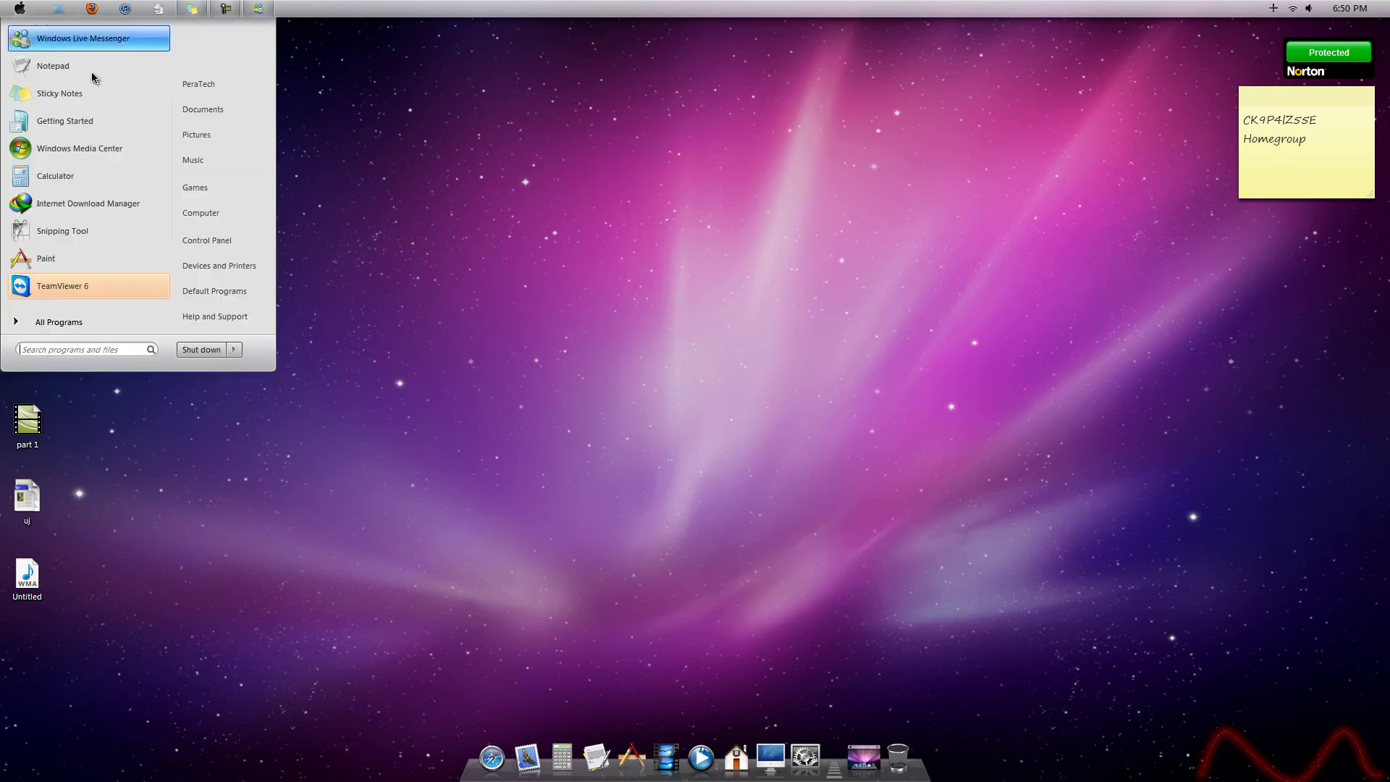
pyautogui.click(146, 322)
pyautogui.scroll(-3, 141, 246)
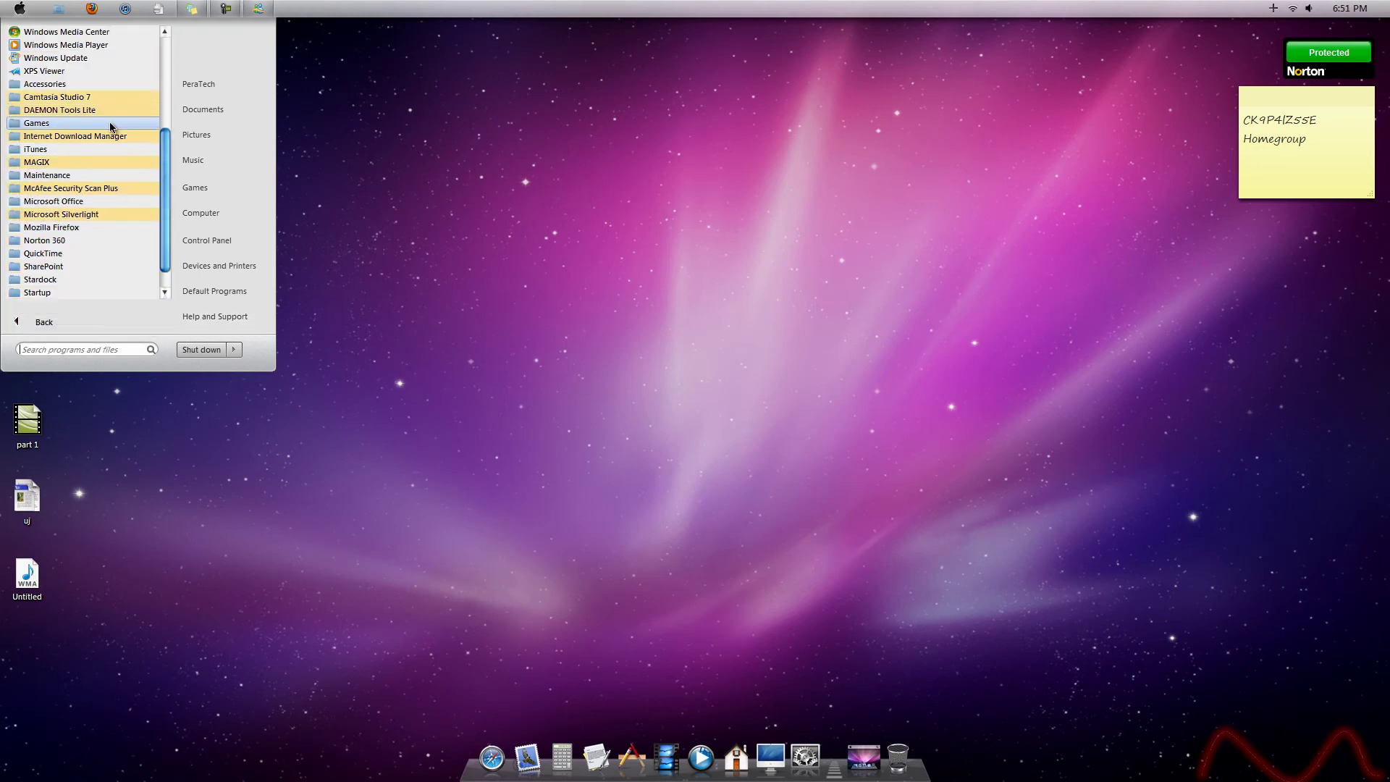
pyautogui.click(76, 279)
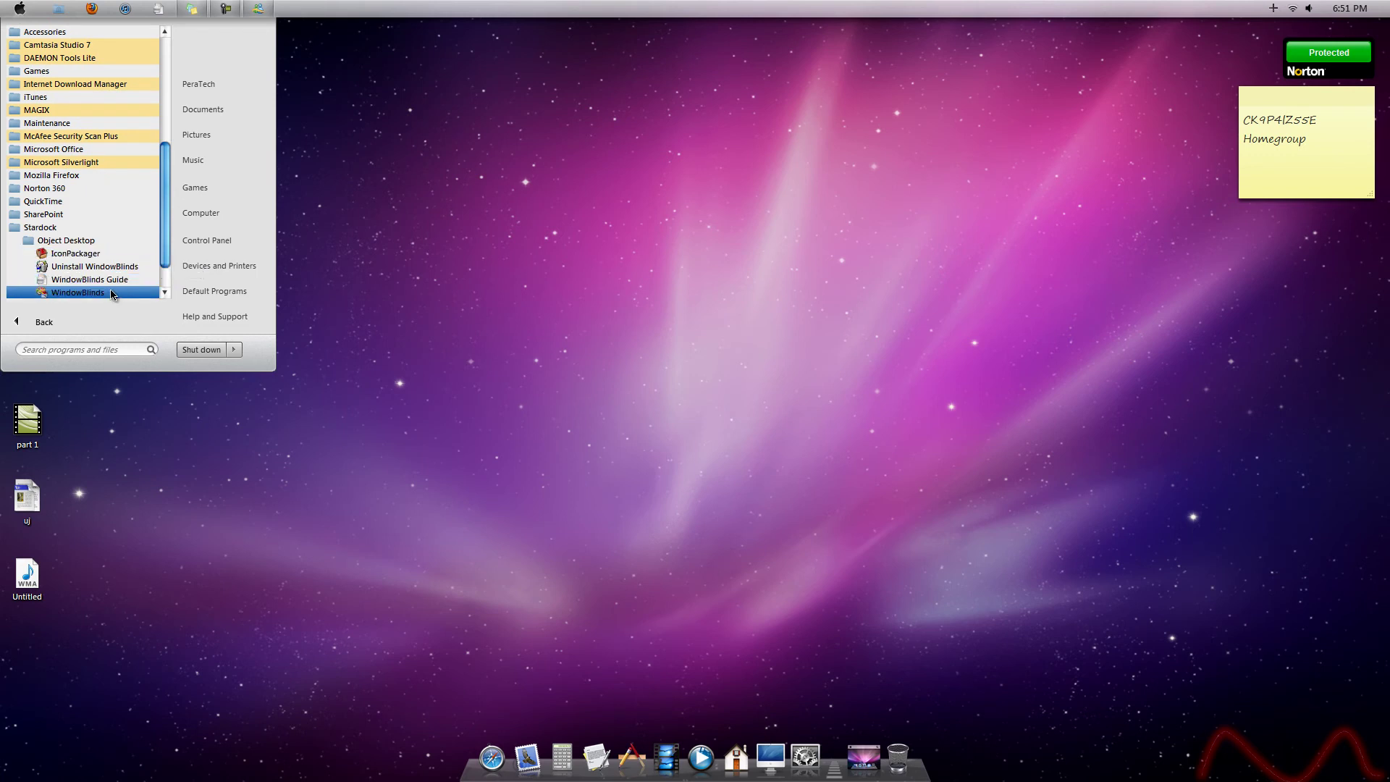
pyautogui.click(110, 293)
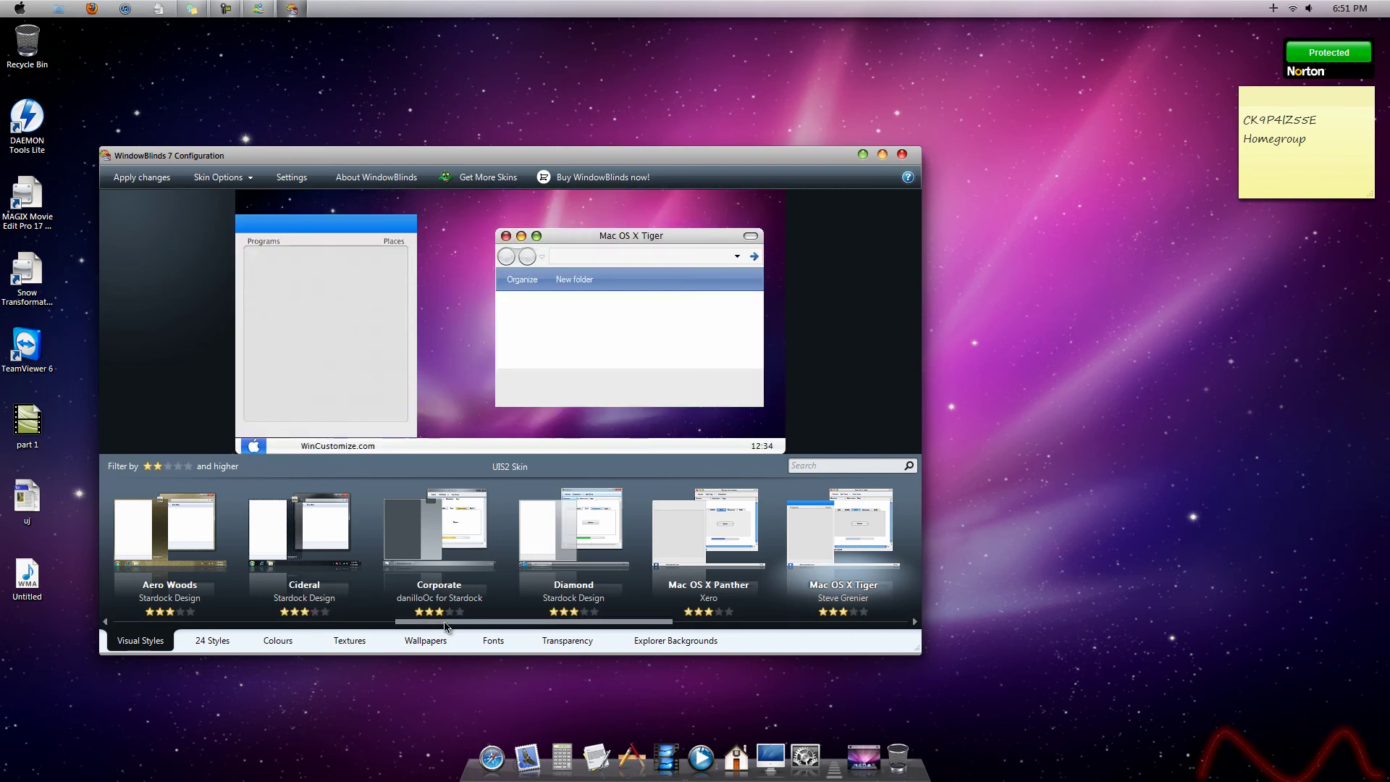
# Step: Preview the Mac OS X Panther and Tiger skins, ending on Panther, then close WindowBlinds
pyautogui.moveTo(444, 623); pyautogui.dragTo(543, 633)
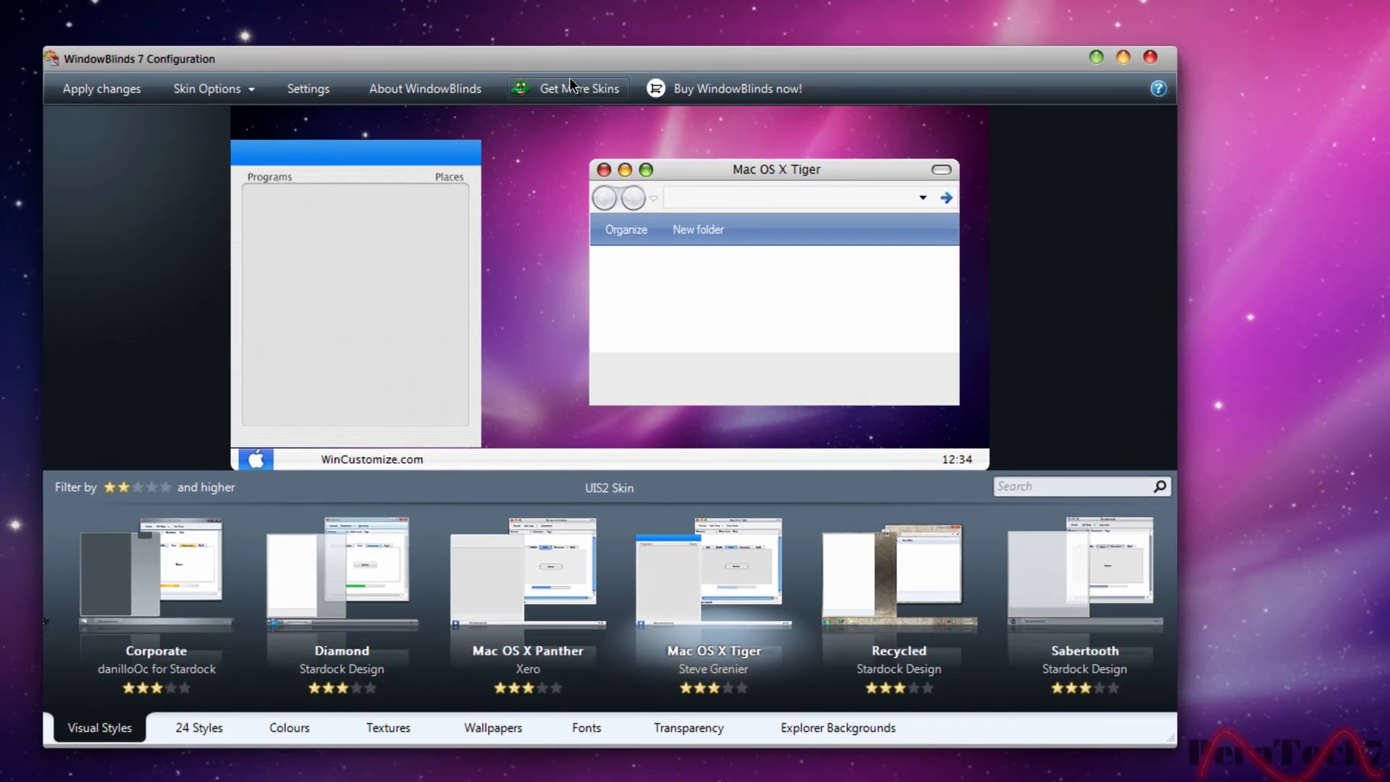
pyautogui.click(509, 599)
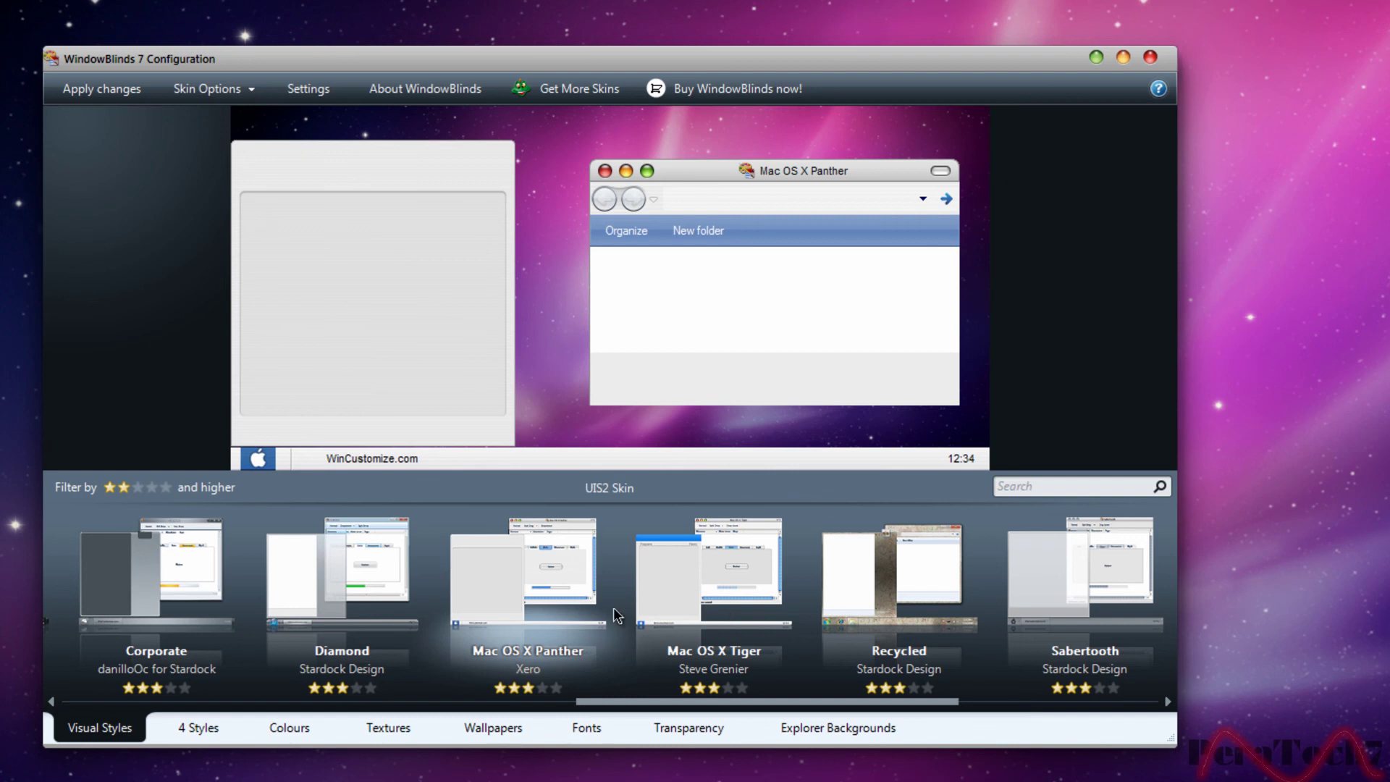
pyautogui.click(719, 570)
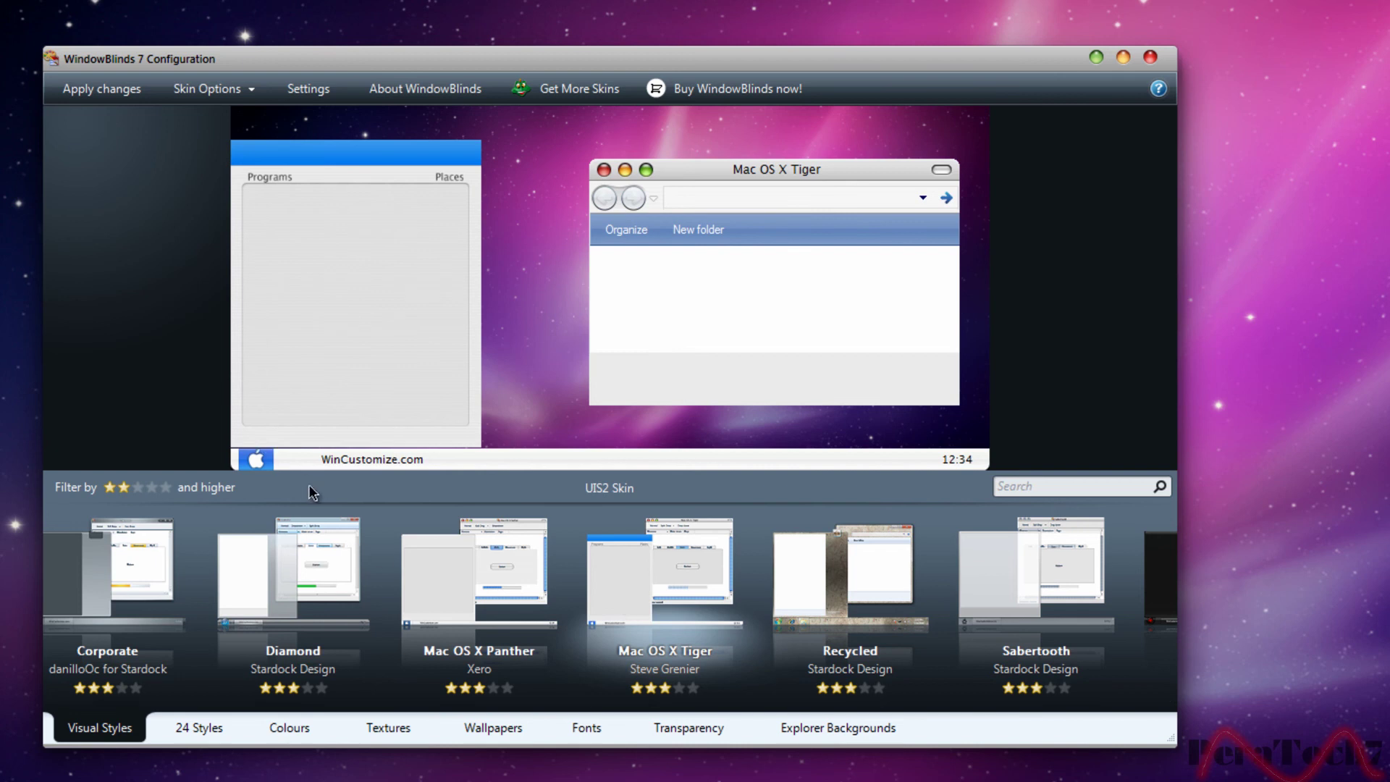
pyautogui.click(461, 555)
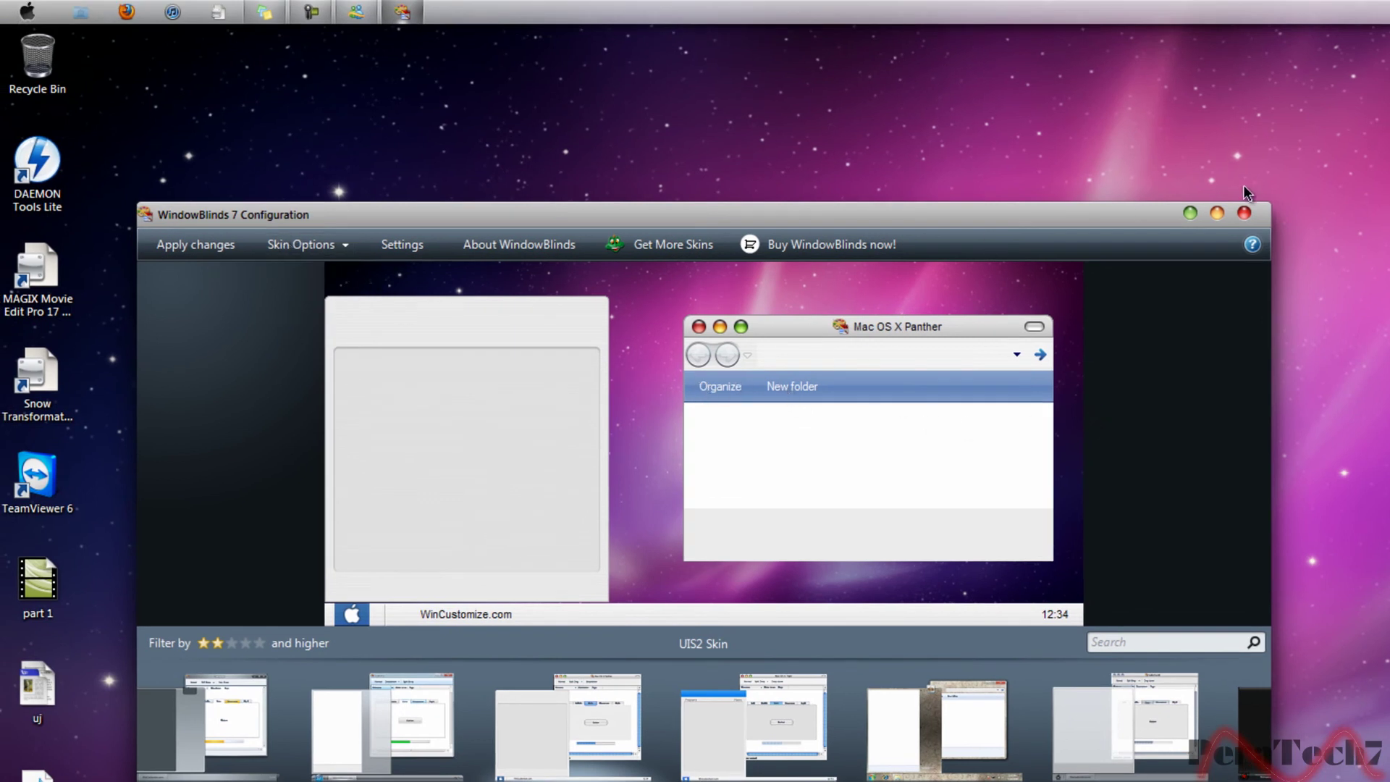
pyautogui.click(1245, 212)
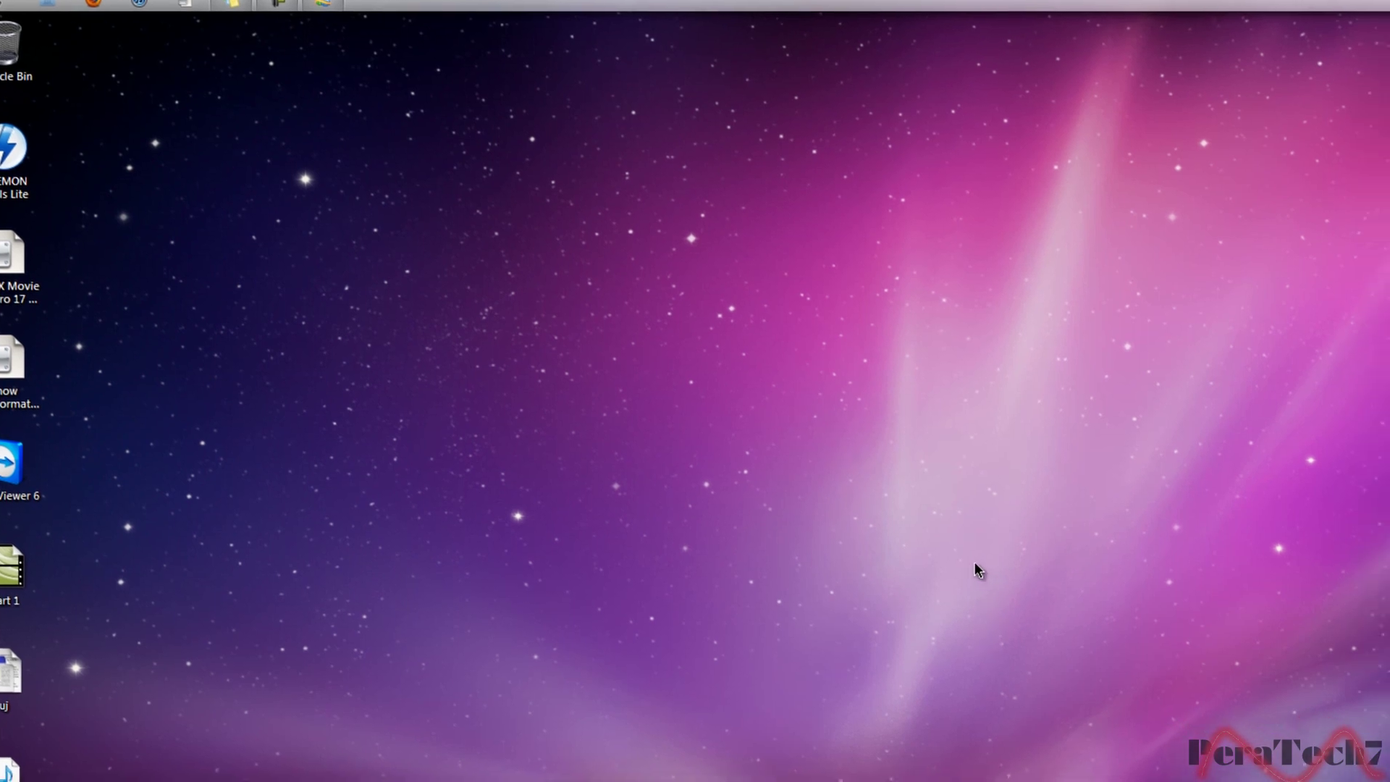